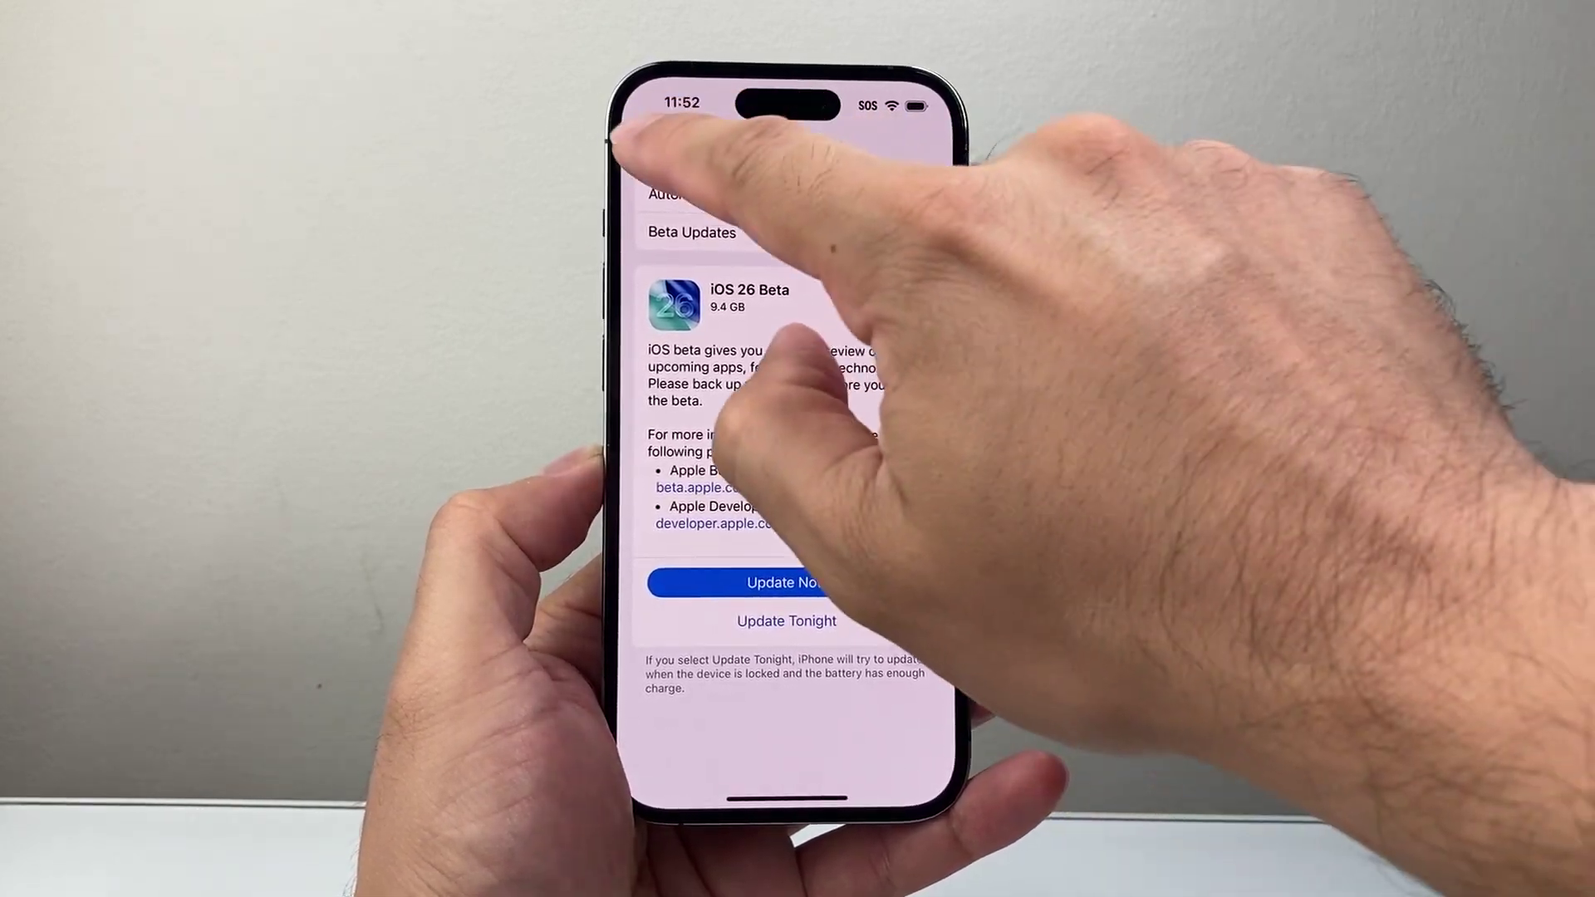
left_click(648, 144)
left_click(748, 417)
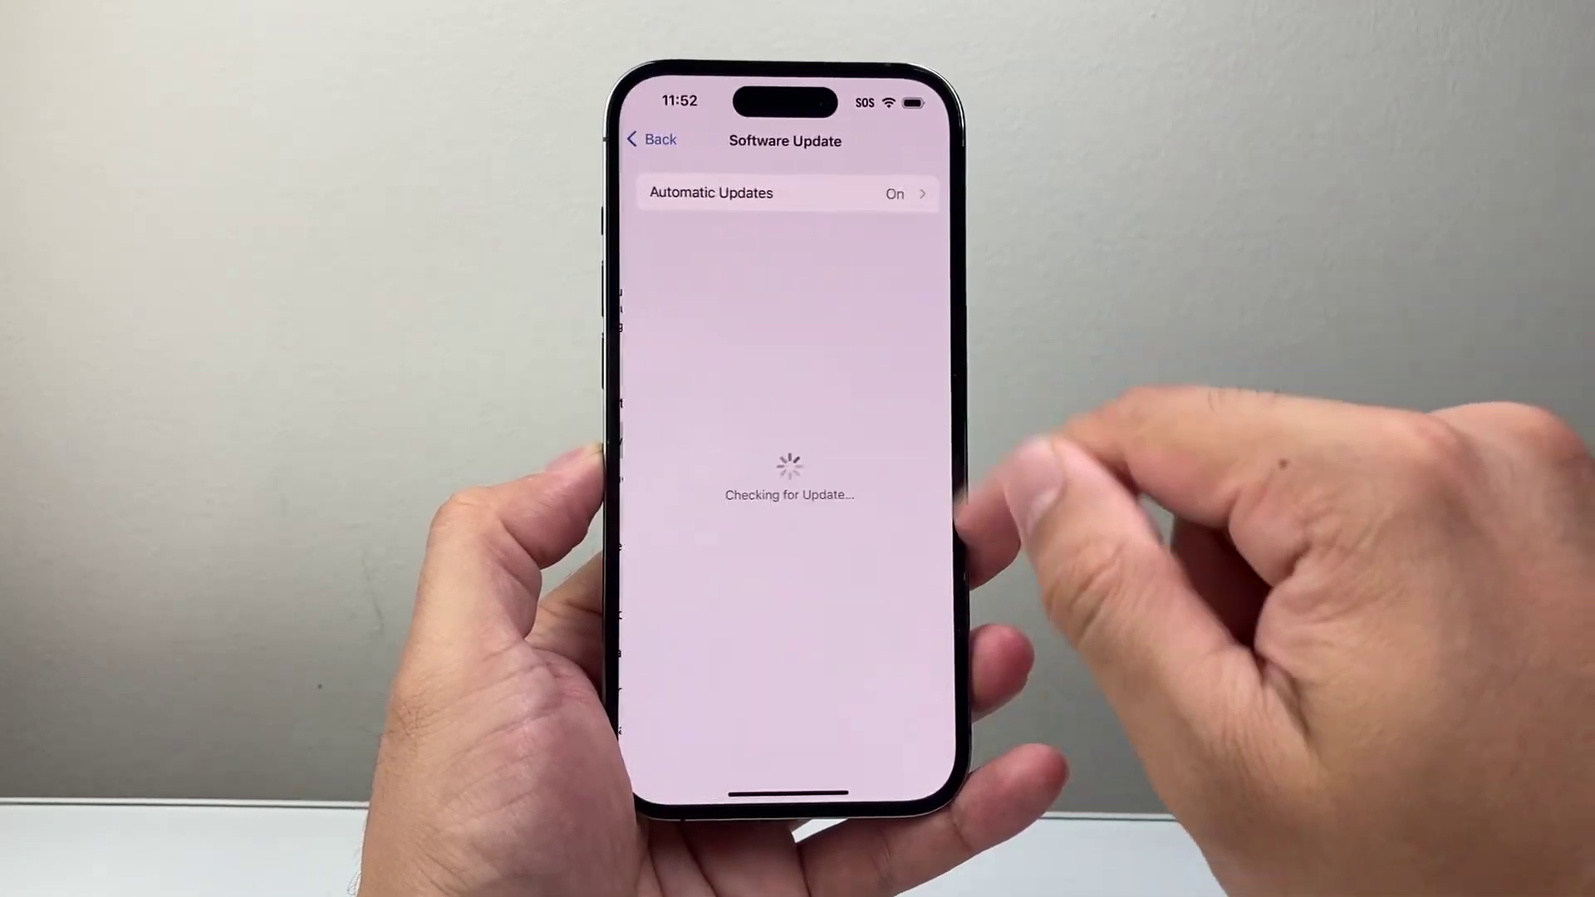